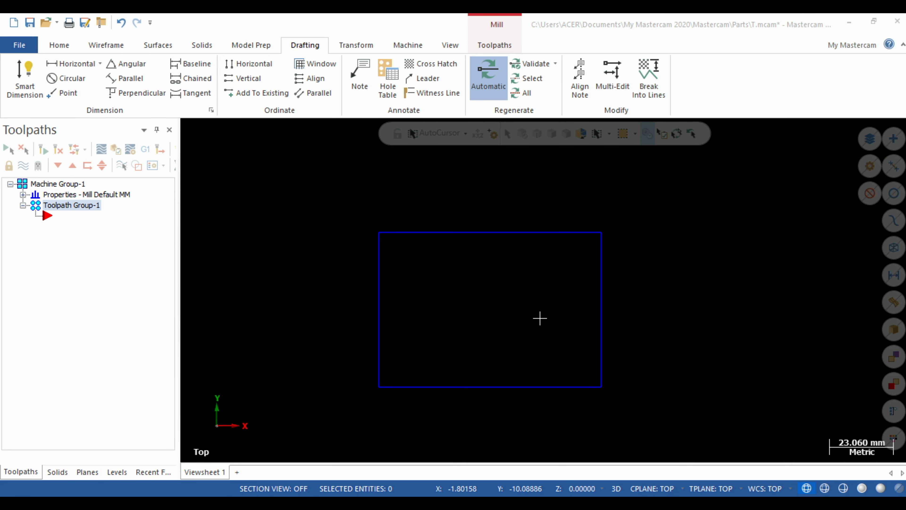
Zoom around the rectangle and bring up the ribbon shortcut hints to find the drafting commands.
{"action": "scroll", "coordinate": [539, 318], "scroll_direction": "up", "scroll_amount": 1}
{"action": "scroll", "coordinate": [536, 318], "scroll_direction": "up", "scroll_amount": 1}
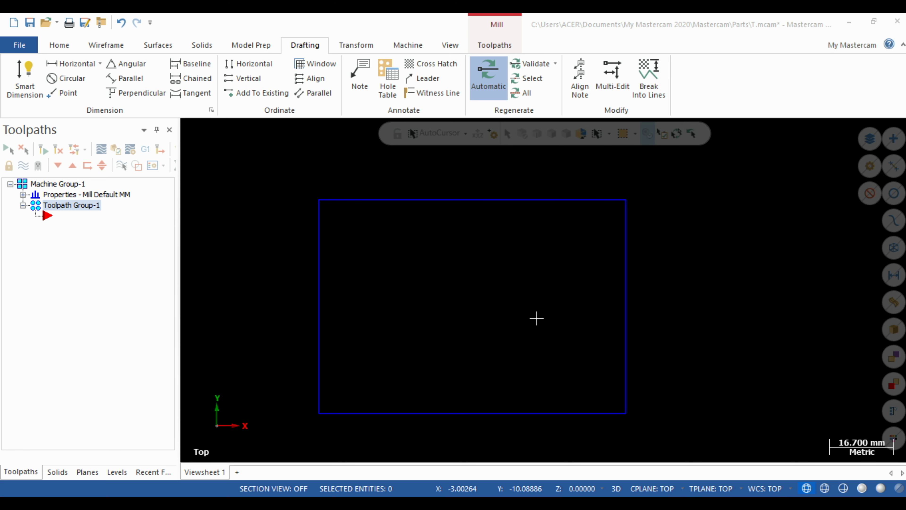
{"action": "scroll", "coordinate": [560, 314], "scroll_direction": "down", "scroll_amount": 1}
{"action": "scroll", "coordinate": [457, 312], "scroll_direction": "up", "scroll_amount": 1}
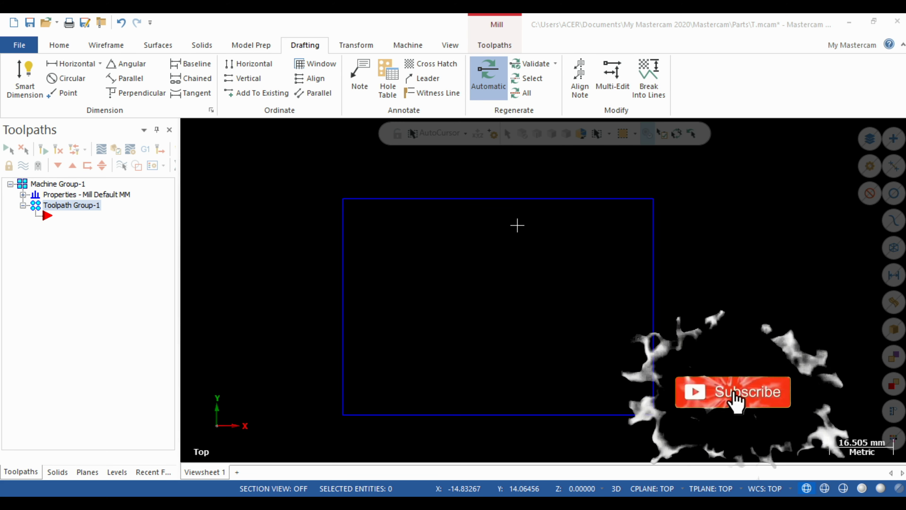
{"action": "scroll", "coordinate": [517, 225], "scroll_direction": "down", "scroll_amount": 1}
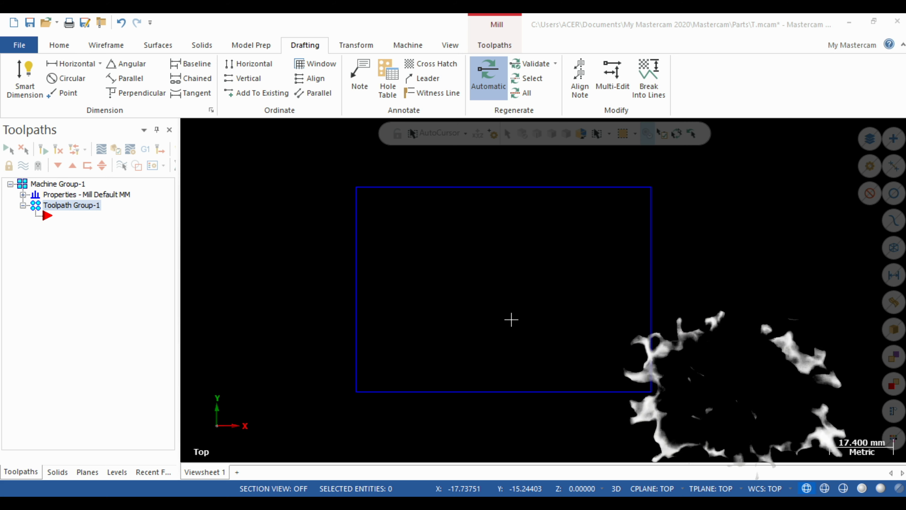
{"action": "scroll", "coordinate": [510, 213], "scroll_direction": "up", "scroll_amount": 1}
{"action": "scroll", "coordinate": [510, 212], "scroll_direction": "up", "scroll_amount": 1}
{"action": "scroll", "coordinate": [532, 279], "scroll_direction": "down", "scroll_amount": 2}
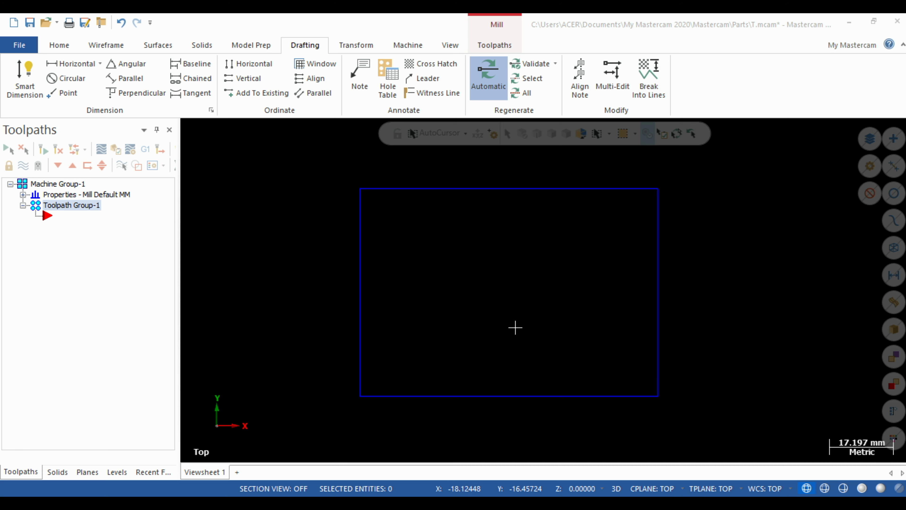
{"action": "scroll", "coordinate": [510, 266], "scroll_direction": "up", "scroll_amount": 1}
{"action": "scroll", "coordinate": [507, 277], "scroll_direction": "down", "scroll_amount": 1}
{"action": "scroll", "coordinate": [511, 238], "scroll_direction": "down", "scroll_amount": 1}
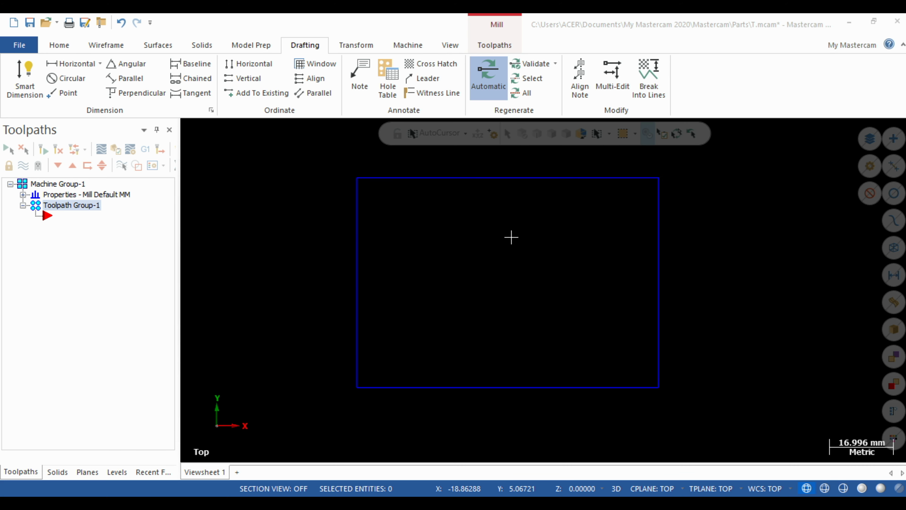
{"action": "scroll", "coordinate": [511, 237], "scroll_direction": "up", "scroll_amount": 1}
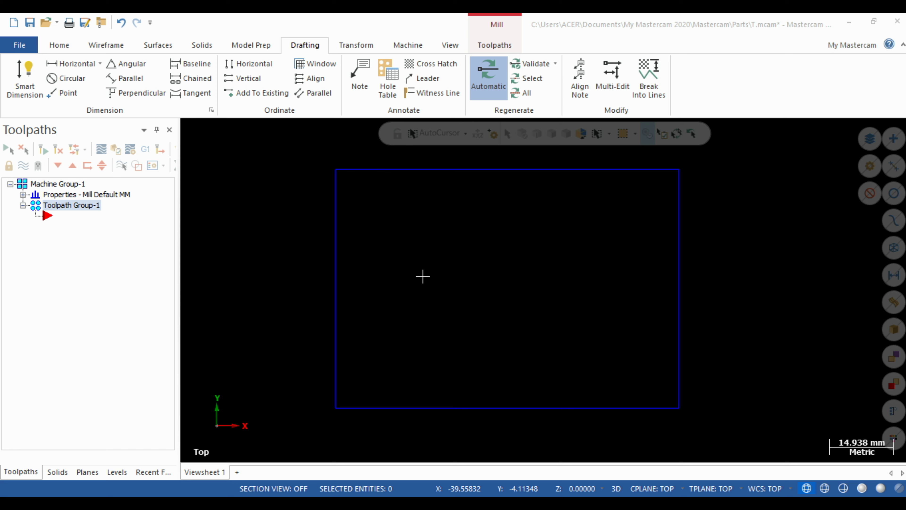
{"action": "scroll", "coordinate": [468, 280], "scroll_direction": "down", "scroll_amount": 1}
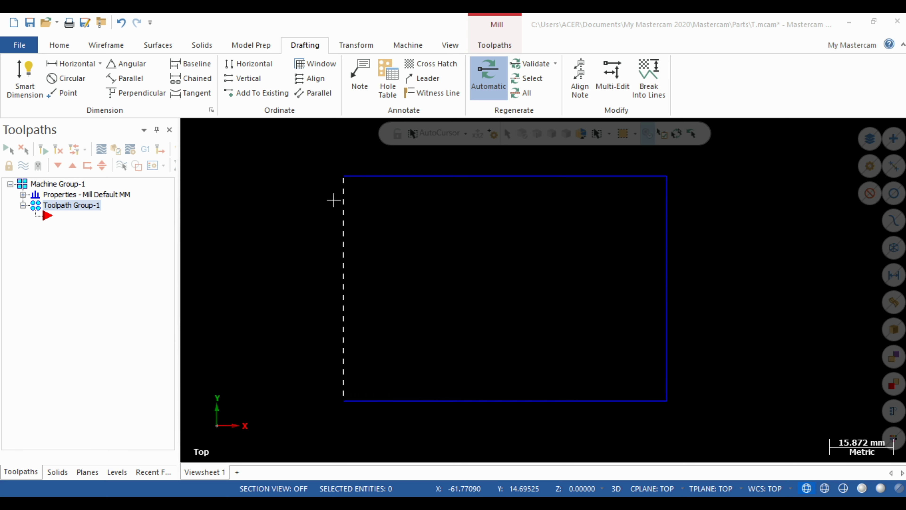
{"action": "scroll", "coordinate": [299, 183], "scroll_direction": "up", "scroll_amount": 1}
{"action": "scroll", "coordinate": [300, 183], "scroll_direction": "up", "scroll_amount": 2}
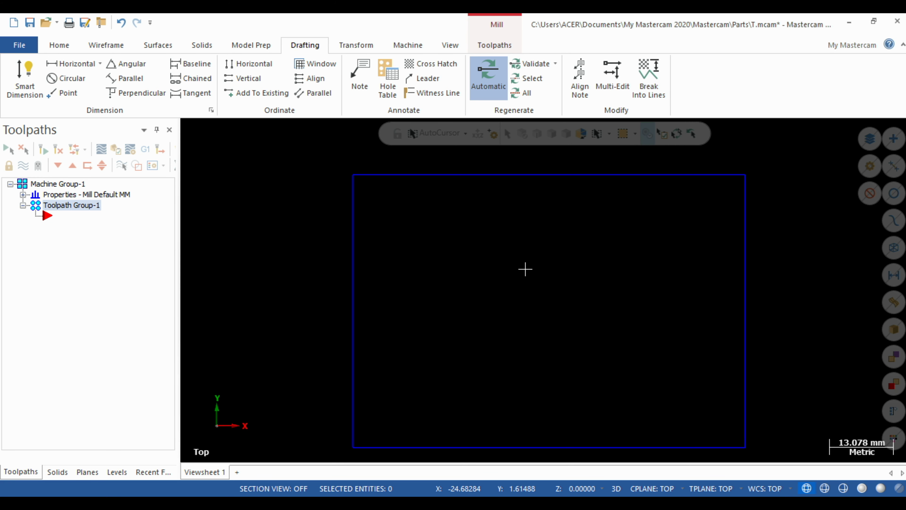
{"action": "scroll", "coordinate": [433, 209], "scroll_direction": "up", "scroll_amount": 1}
{"action": "scroll", "coordinate": [432, 213], "scroll_direction": "down", "scroll_amount": 1}
{"action": "scroll", "coordinate": [431, 216], "scroll_direction": "down", "scroll_amount": 1}
{"action": "scroll", "coordinate": [605, 285], "scroll_direction": "up", "scroll_amount": 1}
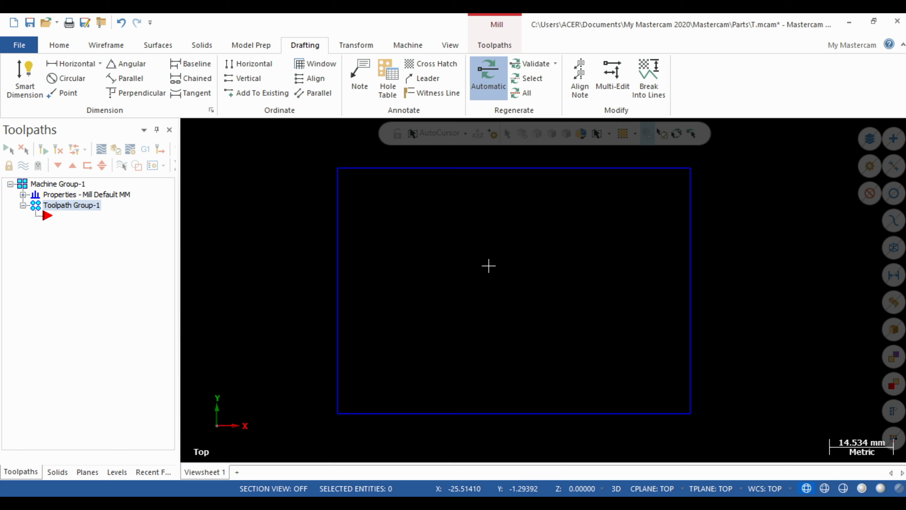
{"action": "key", "text": "alt+h"}
{"action": "key", "text": "alt"}
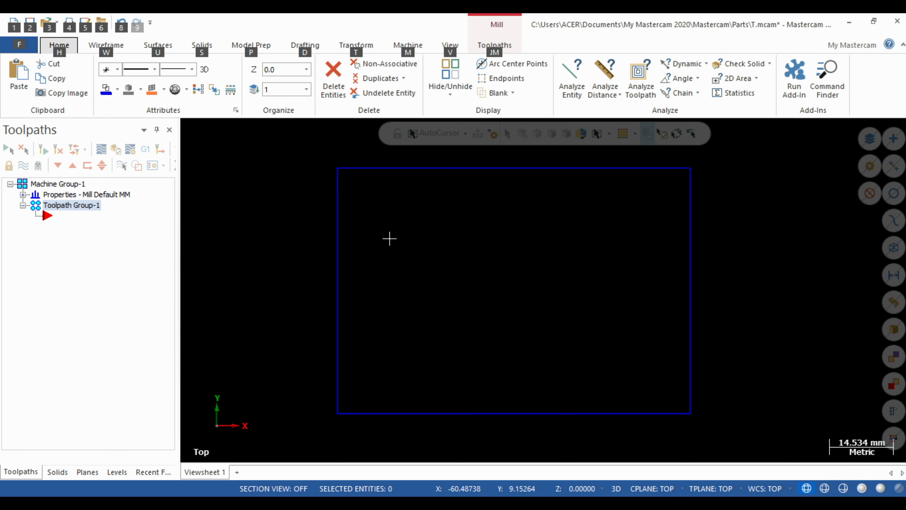
{"action": "scroll", "coordinate": [514, 339], "scroll_direction": "down", "scroll_amount": 2}
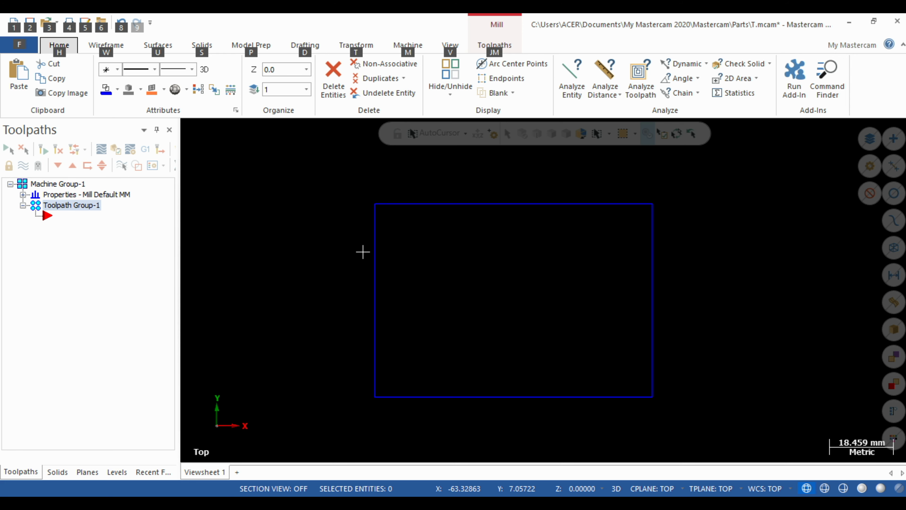
{"action": "key", "text": "alt"}
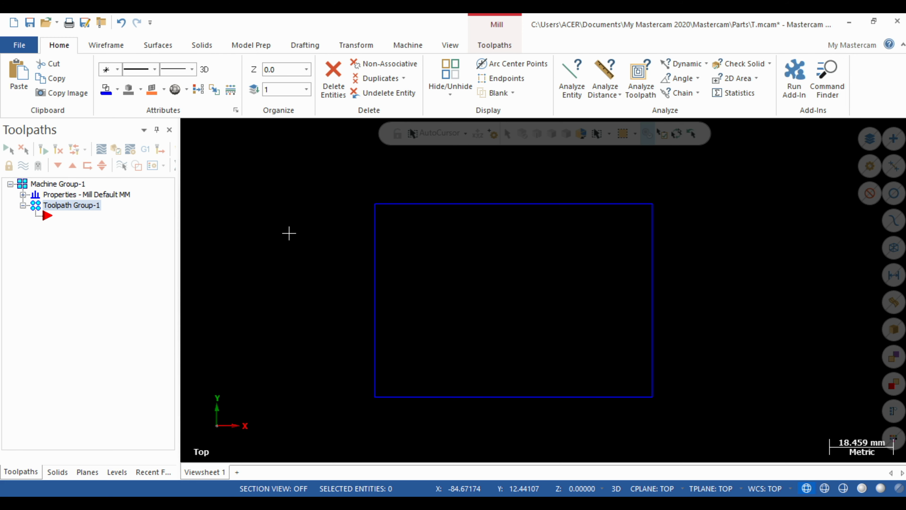
{"action": "key", "text": "alt"}
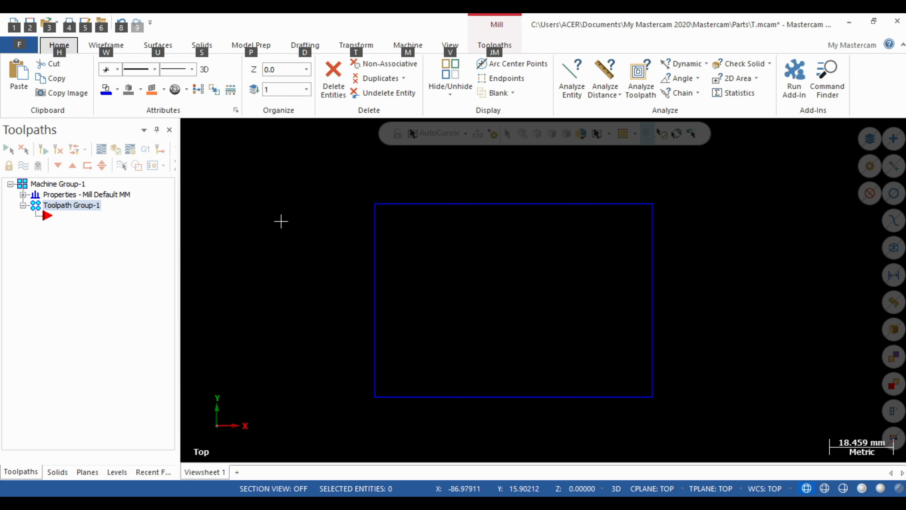
Add the 80.23 horizontal dimension above the rectangle's top edge.
{"action": "key", "text": "d"}
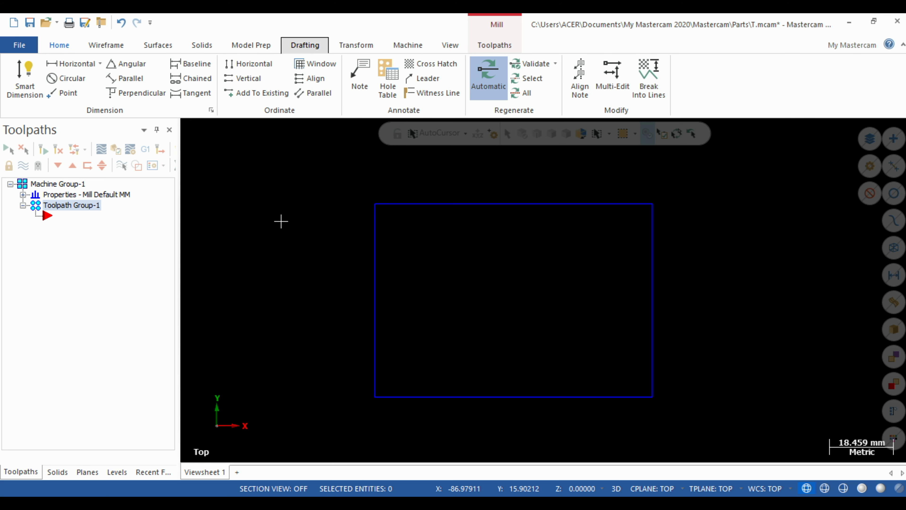
{"action": "key", "text": "h"}
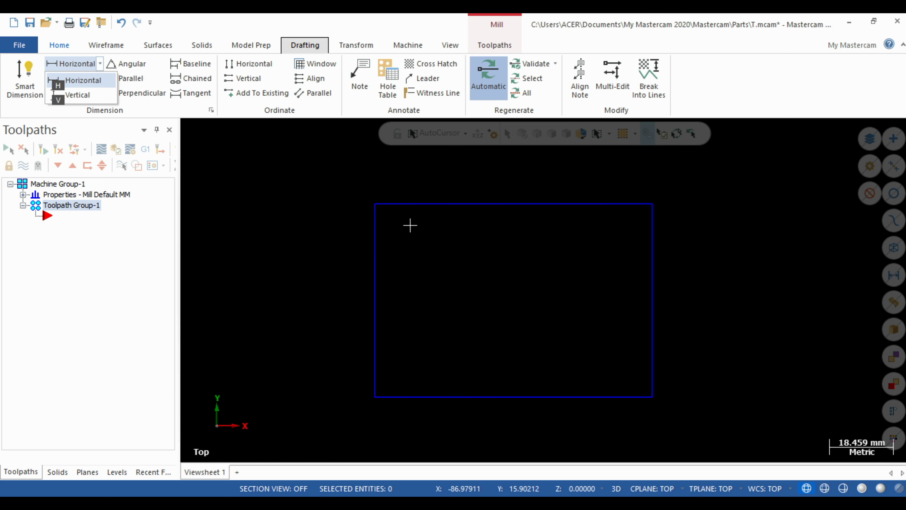
{"action": "key", "text": "Return"}
{"action": "left_click", "coordinate": [437, 204]}
{"action": "scroll", "coordinate": [506, 284], "scroll_direction": "down", "scroll_amount": 1}
{"action": "scroll", "coordinate": [505, 284], "scroll_direction": "down", "scroll_amount": 1}
{"action": "left_click", "coordinate": [507, 185]}
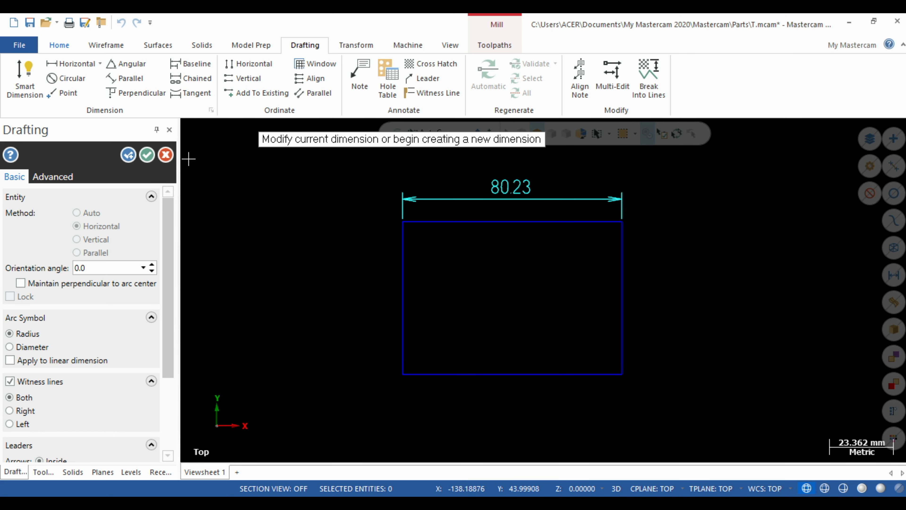
{"action": "left_click", "coordinate": [147, 155]}
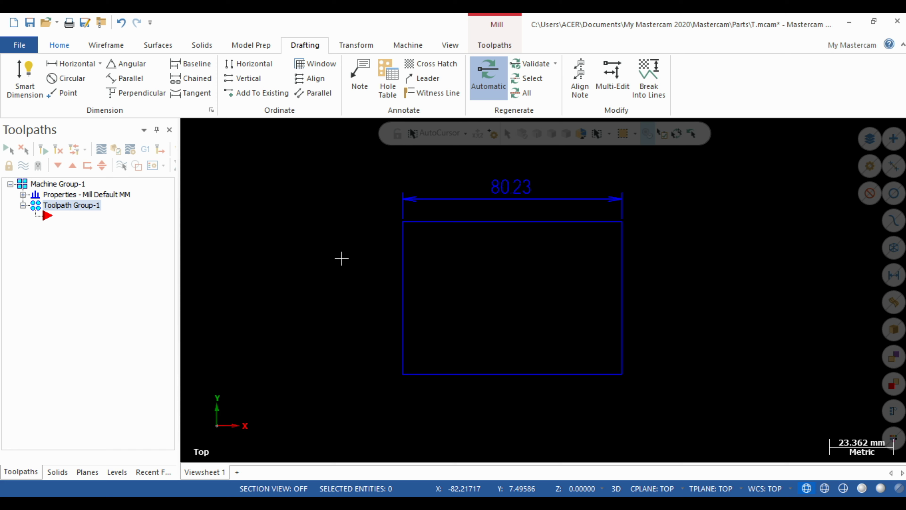
Add the 55.97 vertical dimension along the rectangle's left side.
{"action": "key", "text": "alt"}
{"action": "key", "text": "d"}
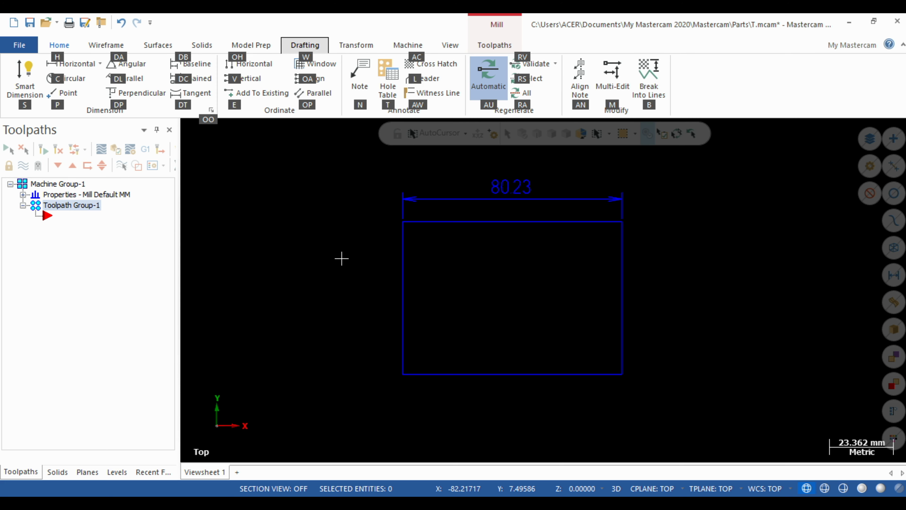
{"action": "key", "text": "h"}
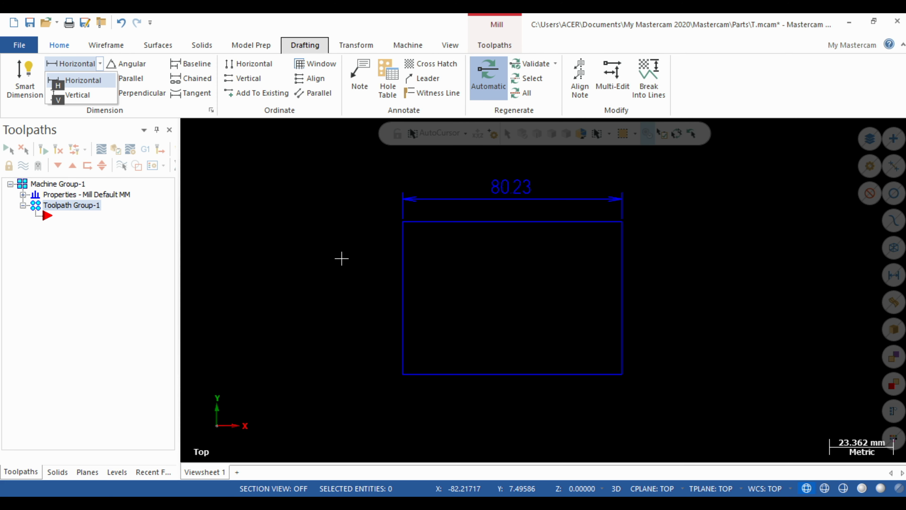
{"action": "key", "text": "v"}
{"action": "left_click", "coordinate": [403, 267]}
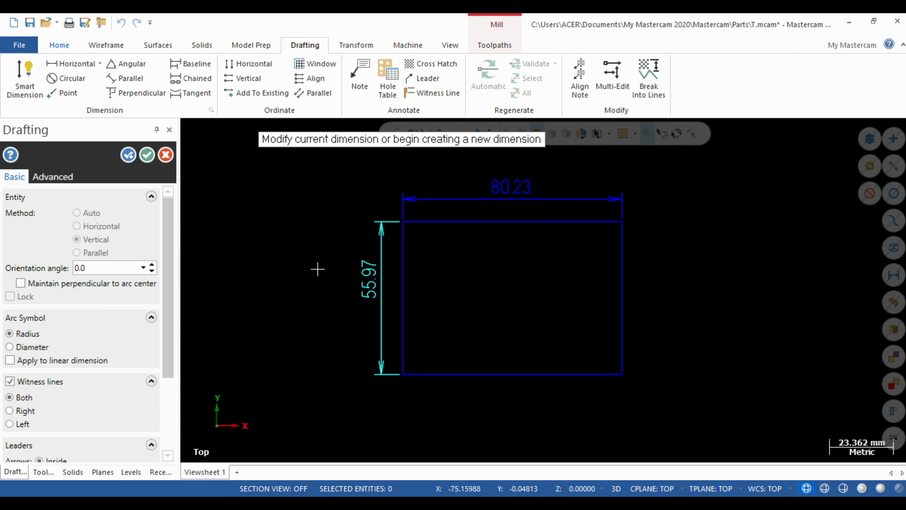
{"action": "left_click", "coordinate": [147, 154]}
{"action": "scroll", "coordinate": [368, 308], "scroll_direction": "down", "scroll_amount": 2}
{"action": "scroll", "coordinate": [500, 237], "scroll_direction": "up", "scroll_amount": 3}
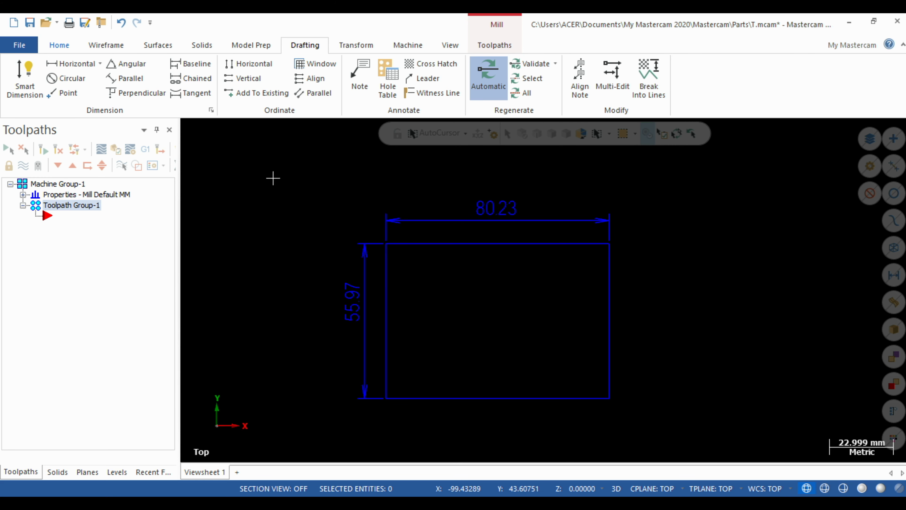
Switch the ribbon from the Drafting tab to the Wireframe tab using Alt shortcut hints.
{"action": "key", "text": "alt"}
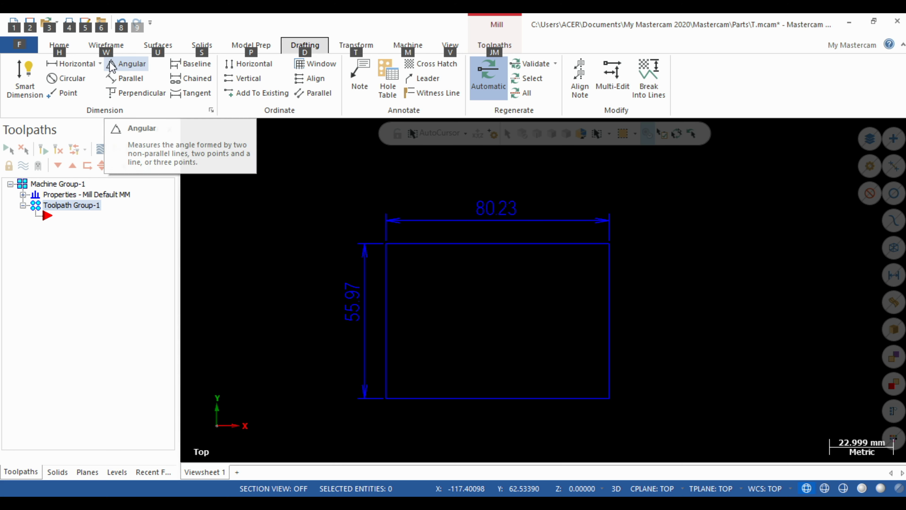
{"action": "key", "text": "alt"}
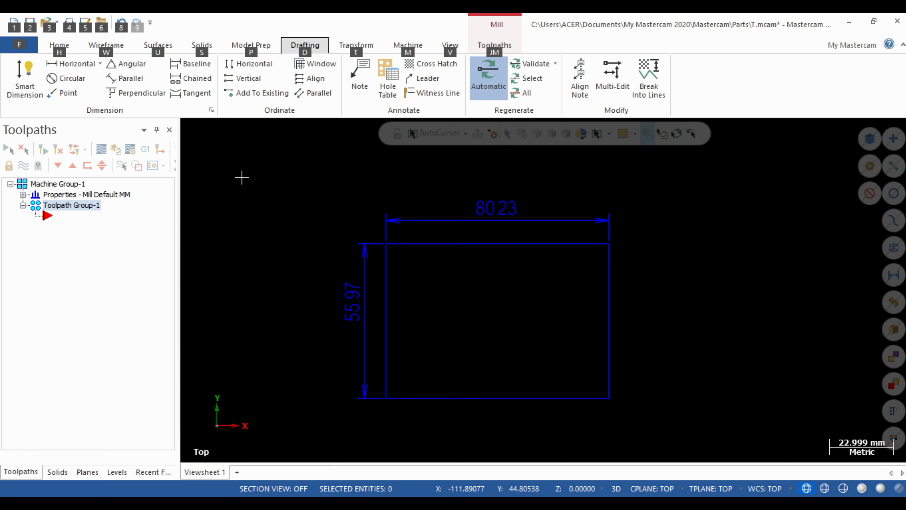
{"action": "key", "text": "w"}
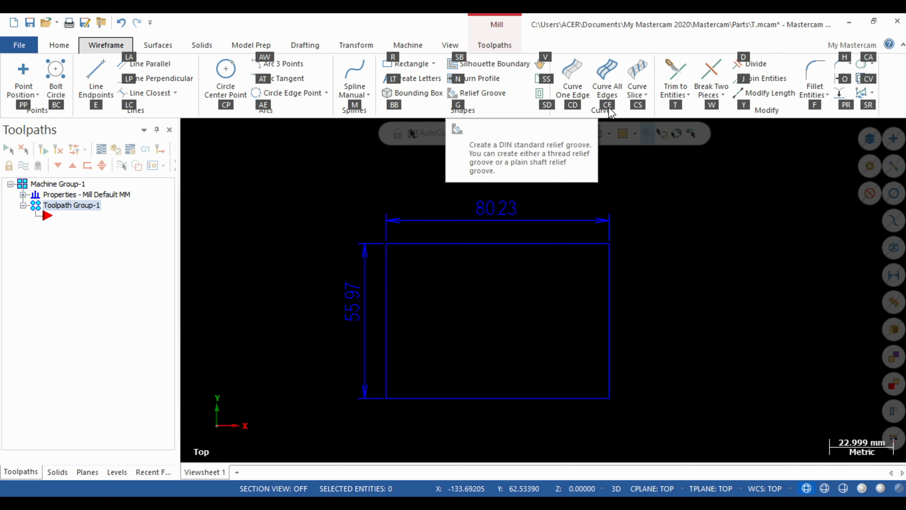
{"action": "key", "text": "Escape"}
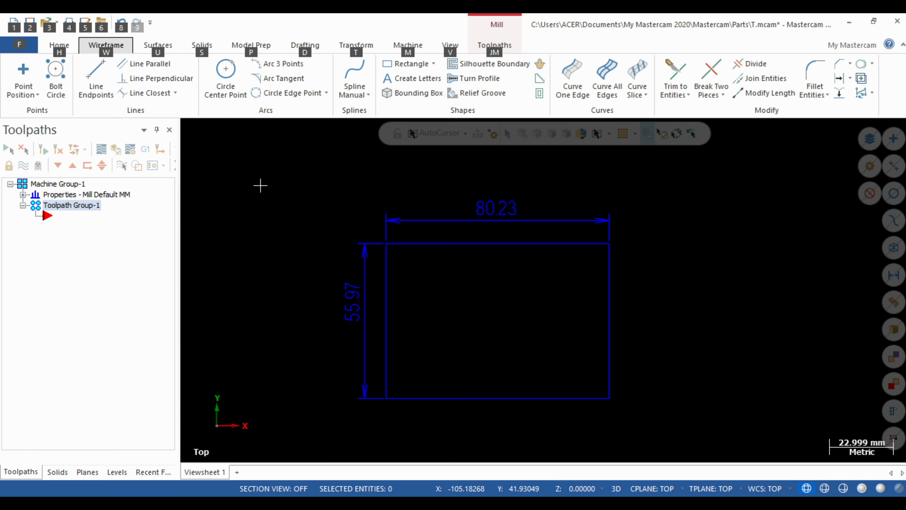
{"action": "key", "text": "w"}
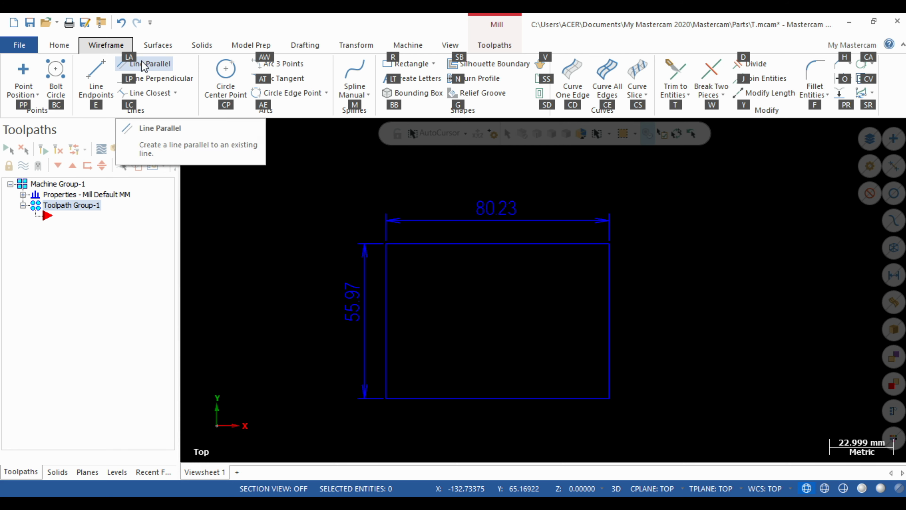
Draw an upper and a lower slanted line with Line Endpoints, left of the rectangle.
{"action": "left_click", "coordinate": [94, 95]}
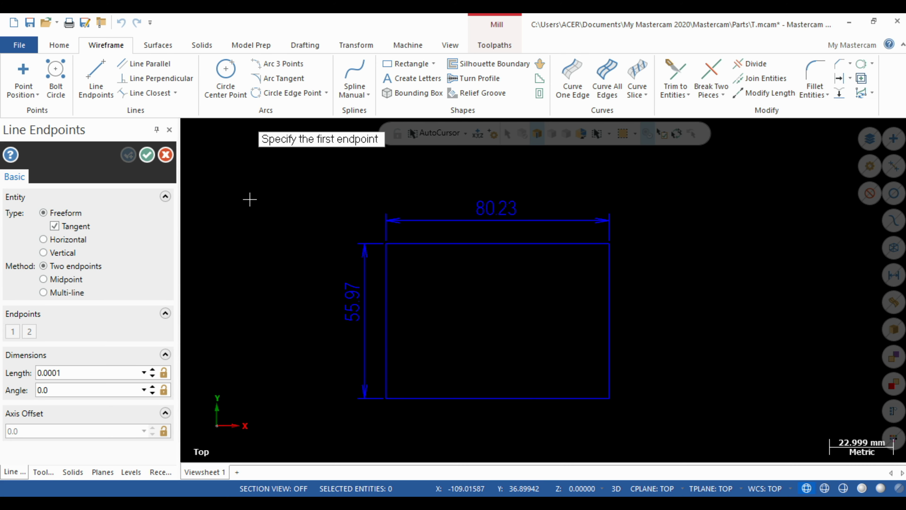
{"action": "left_click", "coordinate": [249, 199]}
{"action": "left_click", "coordinate": [292, 229]}
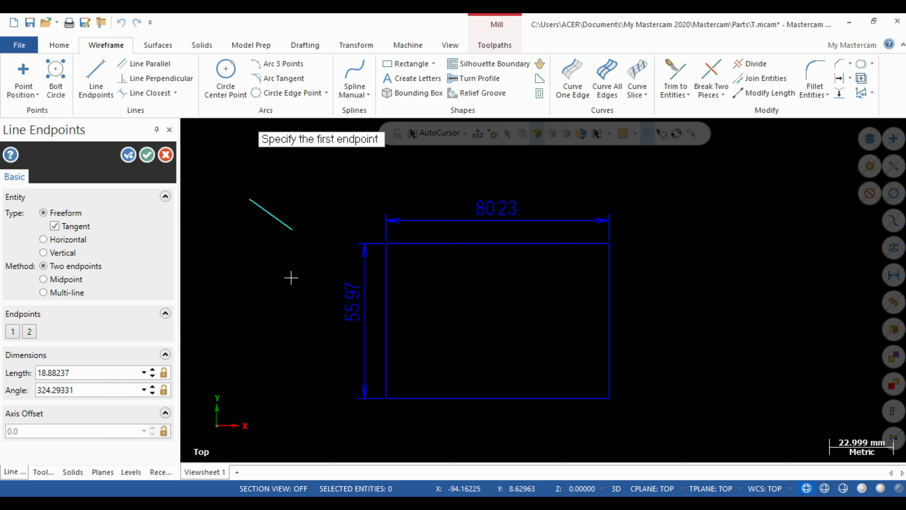
{"action": "left_click", "coordinate": [261, 264]}
{"action": "left_click", "coordinate": [295, 339]}
{"action": "key", "text": "Escape"}
{"action": "scroll", "coordinate": [669, 298], "scroll_direction": "down", "scroll_amount": 1}
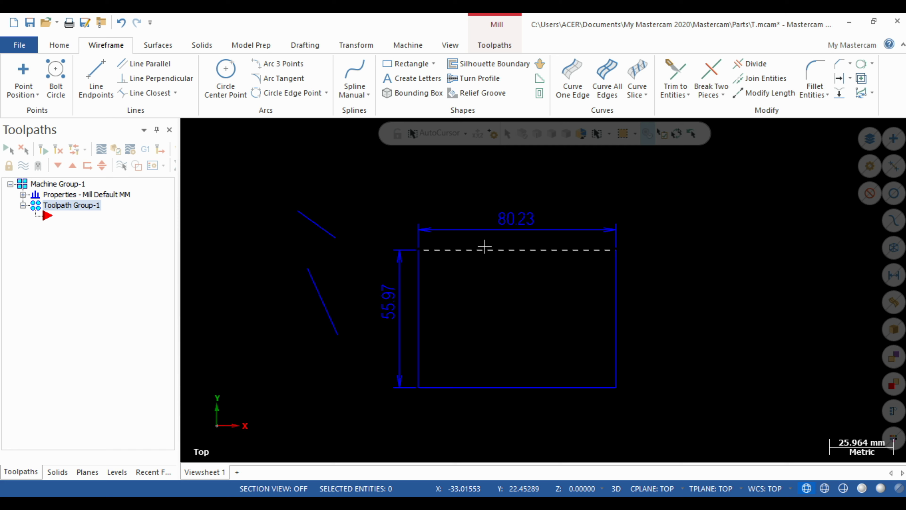
{"action": "key", "text": "alt"}
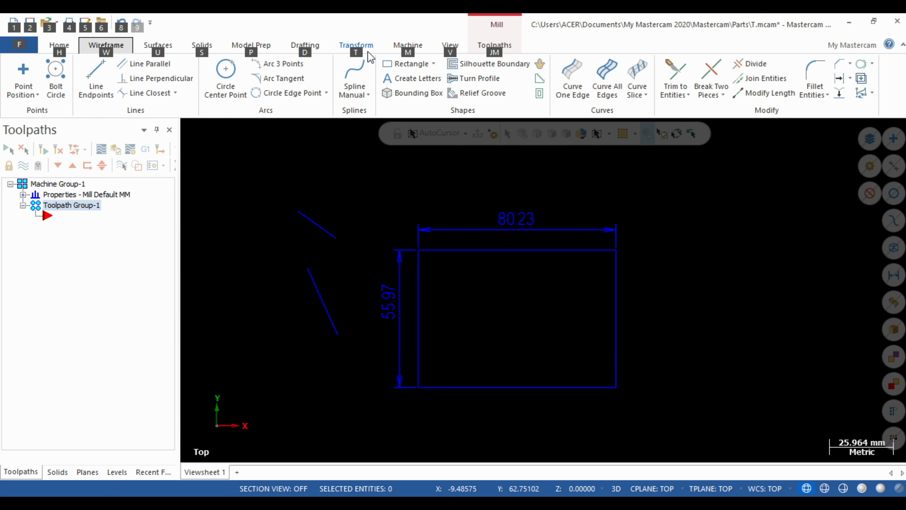
Translate a copy of the rectangle's left edge rightward in X, beyond the rectangle.
{"action": "key", "text": "alt+t"}
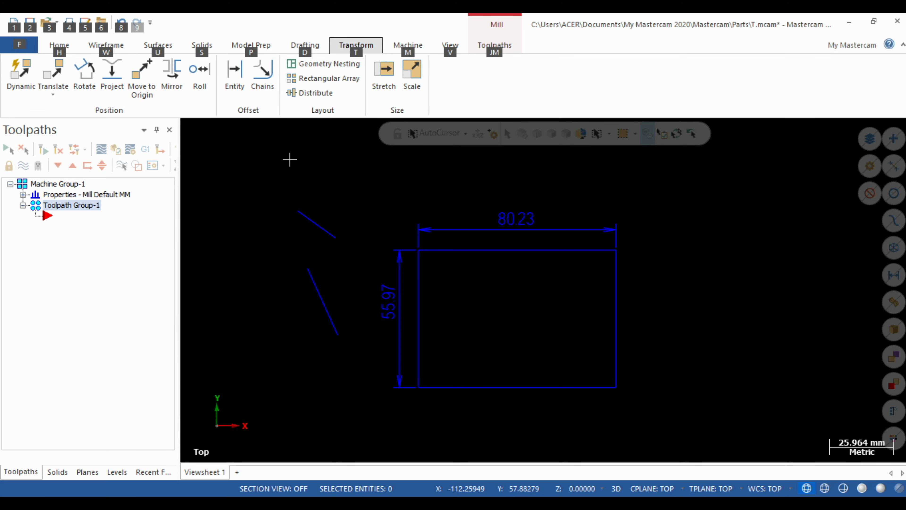
{"action": "key", "text": "t"}
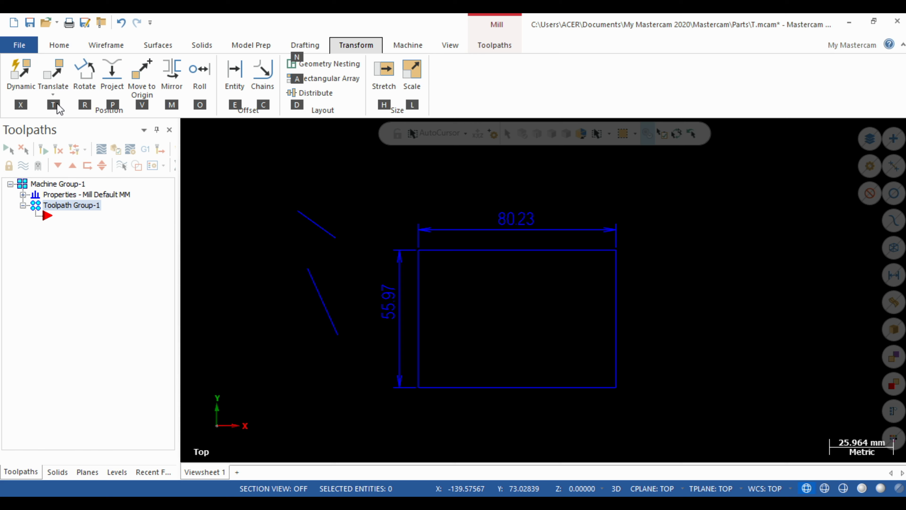
{"action": "key", "text": "t"}
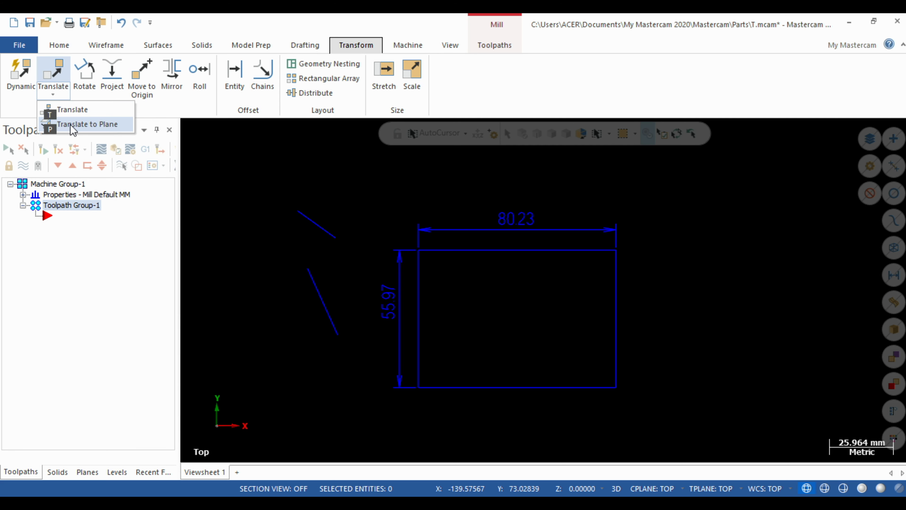
{"action": "left_click", "coordinate": [77, 112]}
{"action": "left_click", "coordinate": [417, 266]}
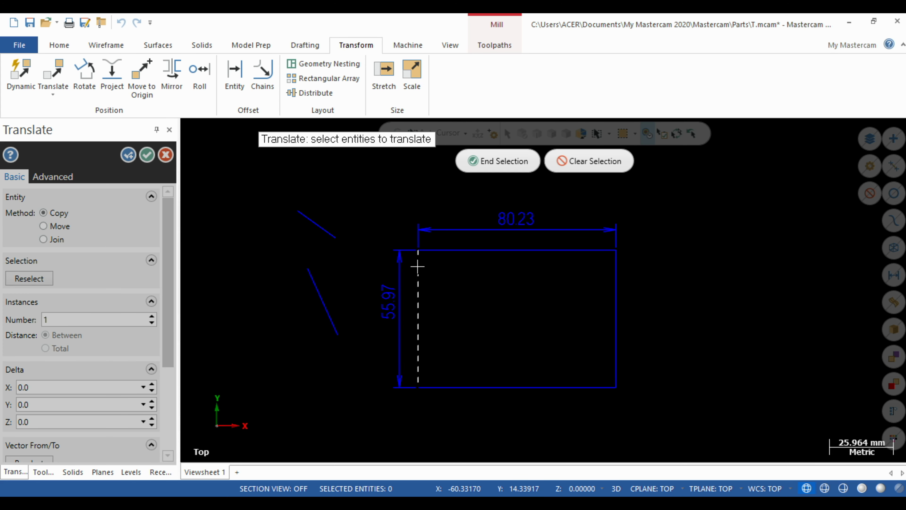
{"action": "left_click", "coordinate": [490, 162]}
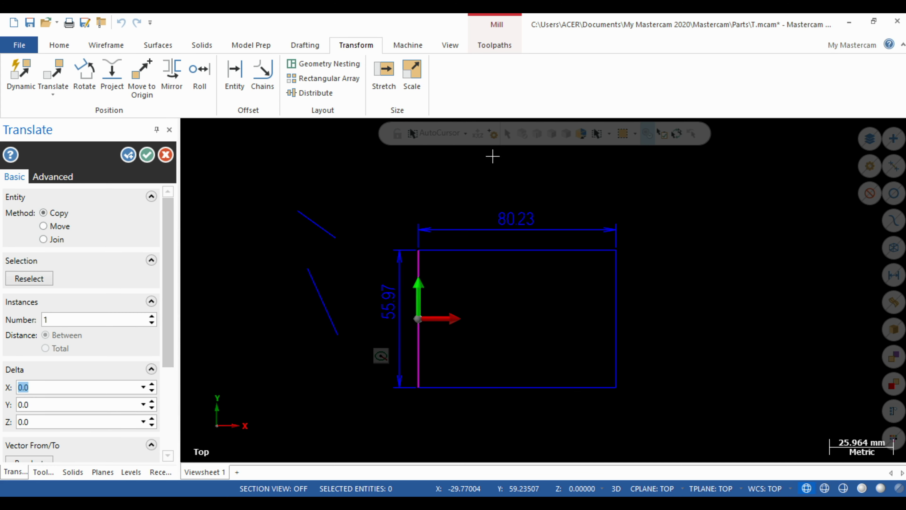
{"action": "left_click_drag", "start_coordinate": [453, 321], "coordinate": [713, 319]}
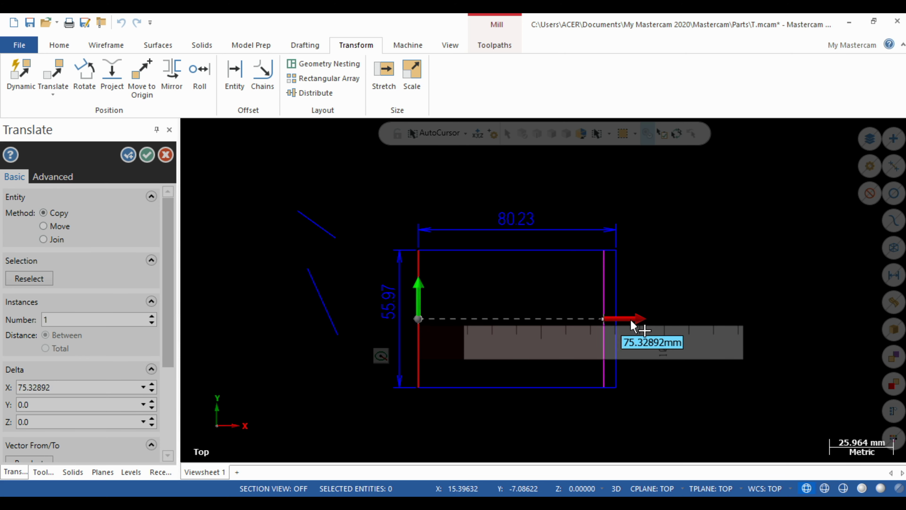
{"action": "left_click", "coordinate": [147, 154]}
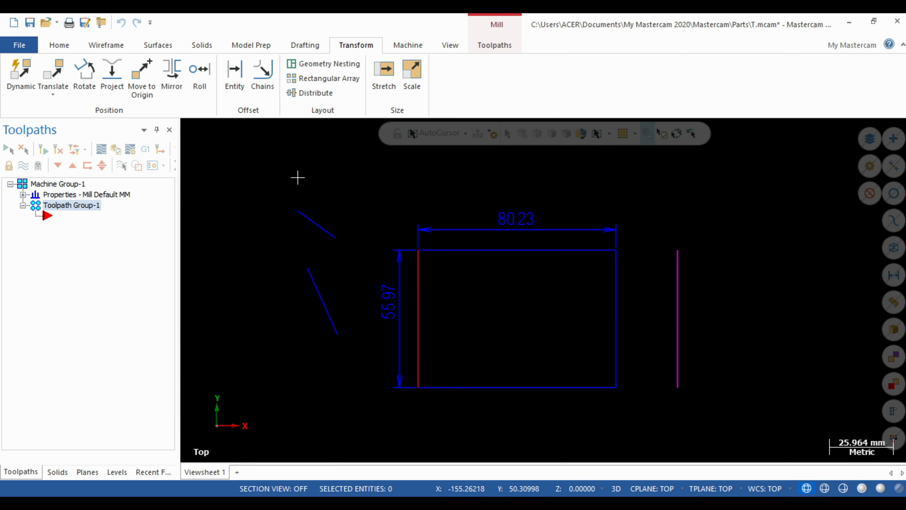
{"action": "scroll", "coordinate": [357, 205], "scroll_direction": "down", "scroll_amount": 1}
{"action": "scroll", "coordinate": [356, 205], "scroll_direction": "down", "scroll_amount": 1}
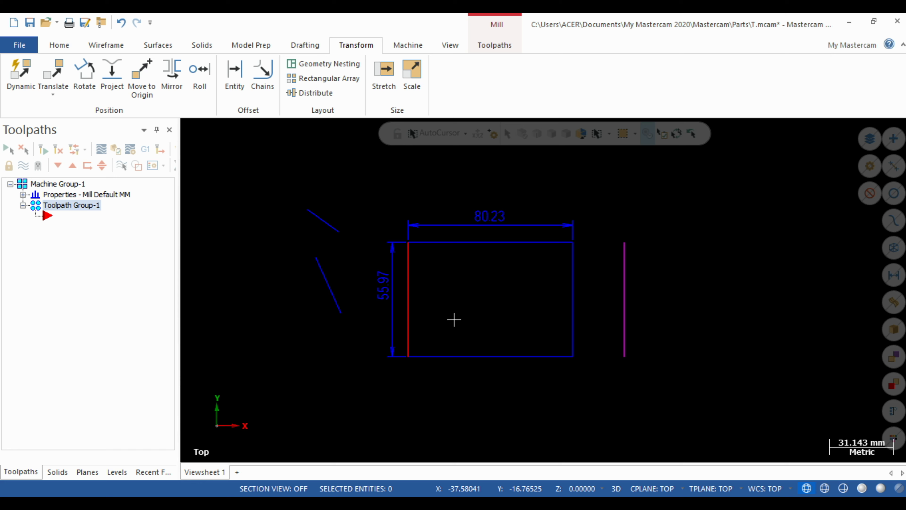
{"action": "key", "text": "alt"}
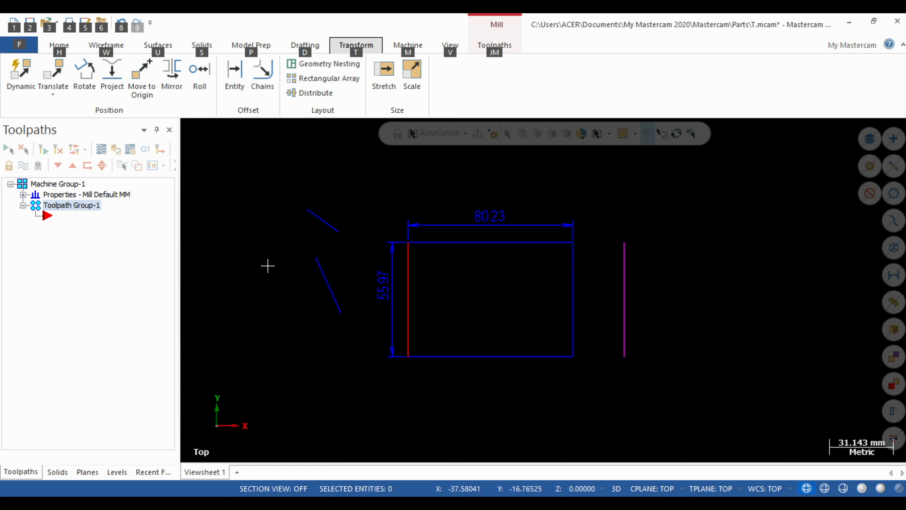
{"action": "key", "text": "Escape"}
{"action": "key", "text": "alt"}
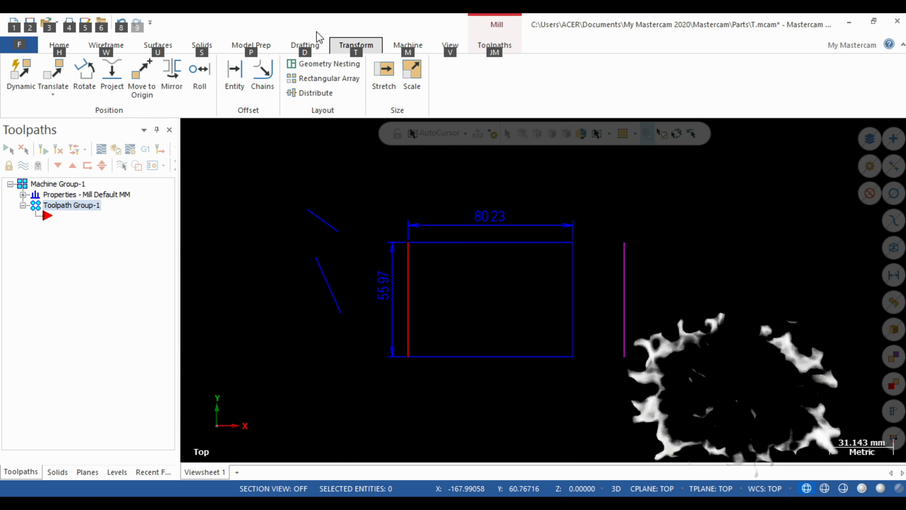
{"action": "key", "text": "alt"}
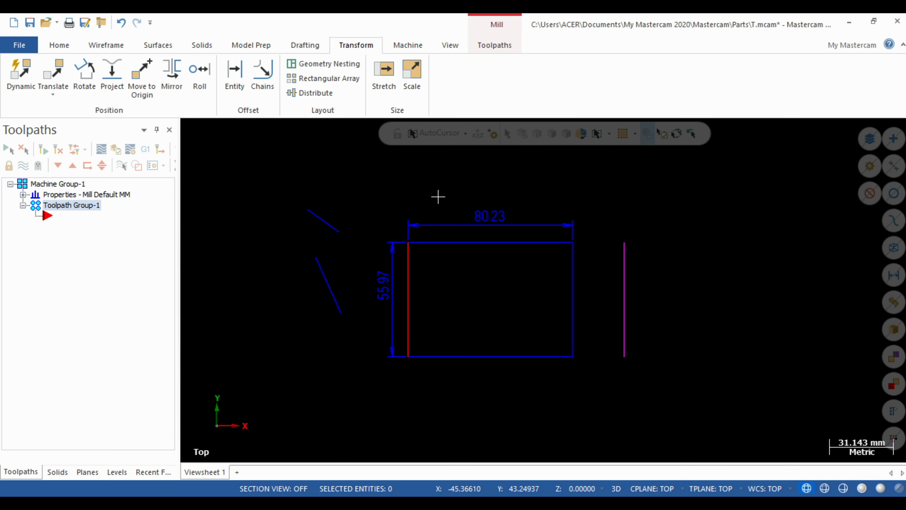